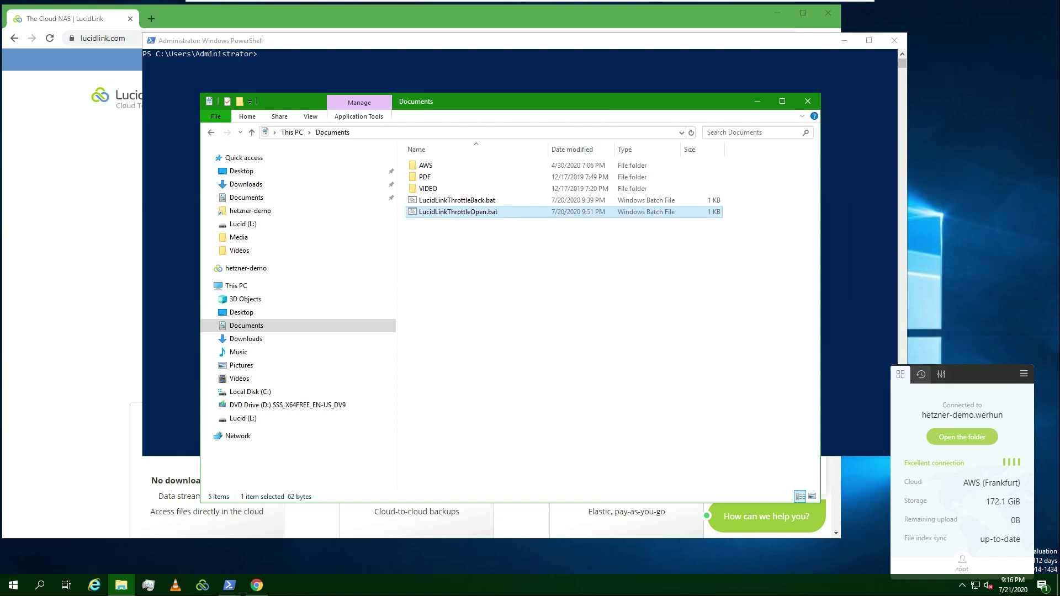
Review the Filespace's local settings, including the download and upload rates, in the LucidLink control panel, and close it.
{"action": "left_click", "coordinate": [941, 375]}
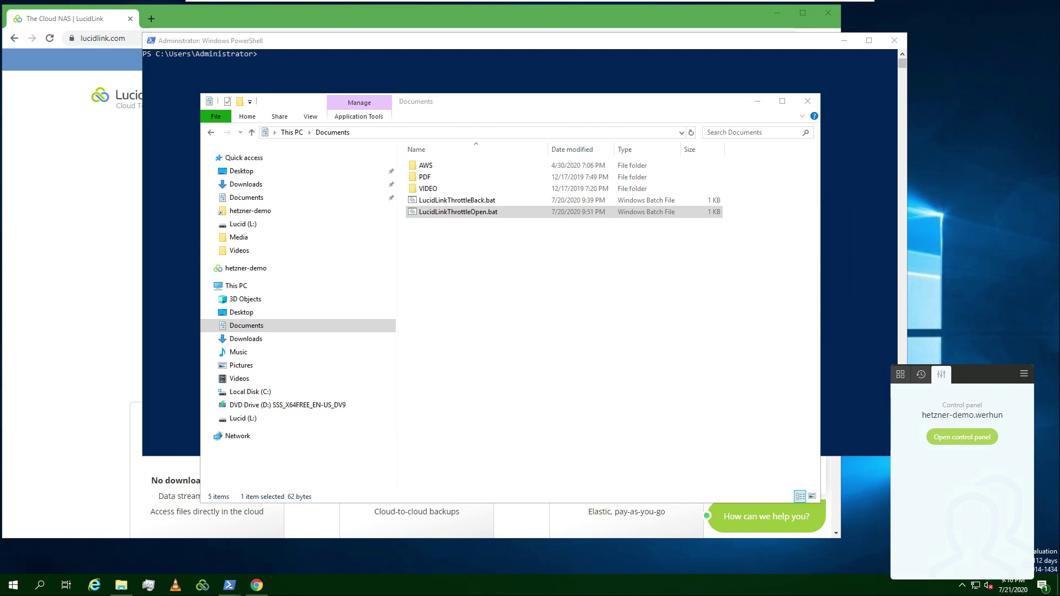
{"action": "left_click", "coordinate": [963, 437]}
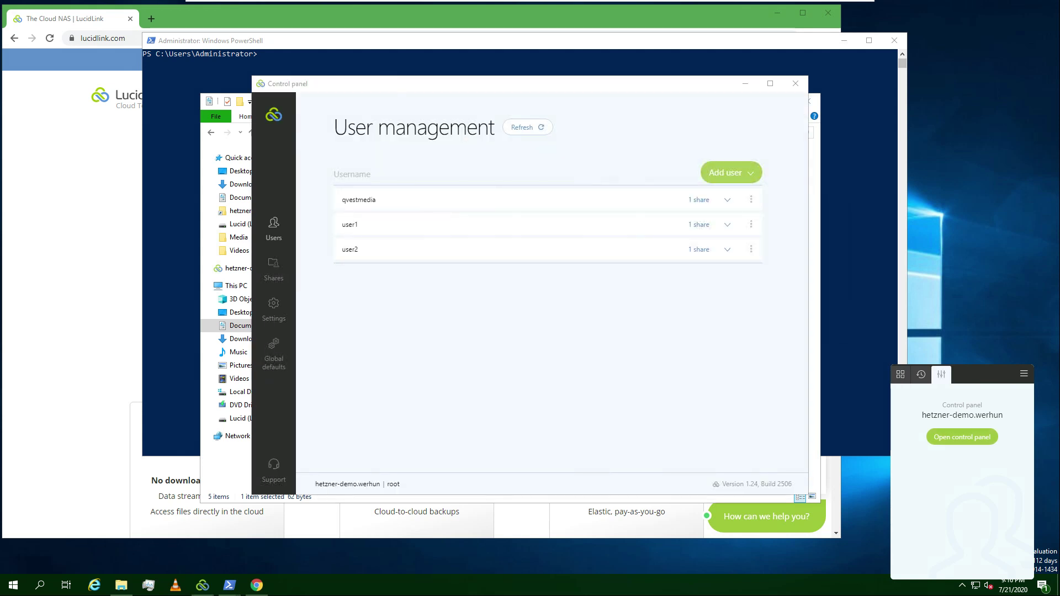
{"action": "left_click", "coordinate": [273, 309]}
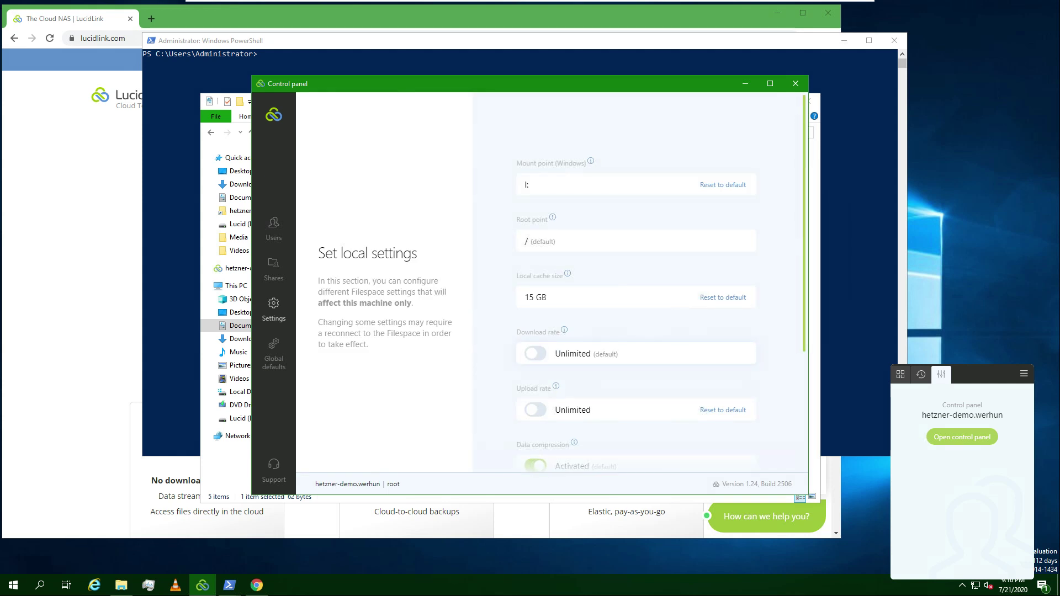
{"action": "mouse_move", "coordinate": [564, 331]}
{"action": "left_click", "coordinate": [795, 83]}
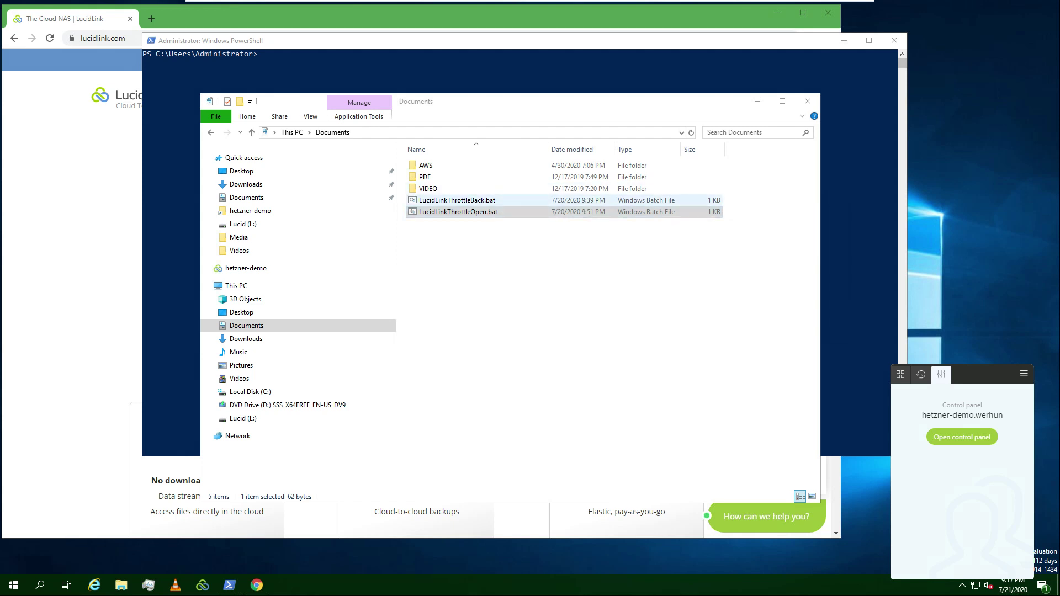
Open LucidLinkThrottleBack.bat for editing and examine its lucid config command and the upload rate value.
{"action": "left_click", "coordinate": [457, 200]}
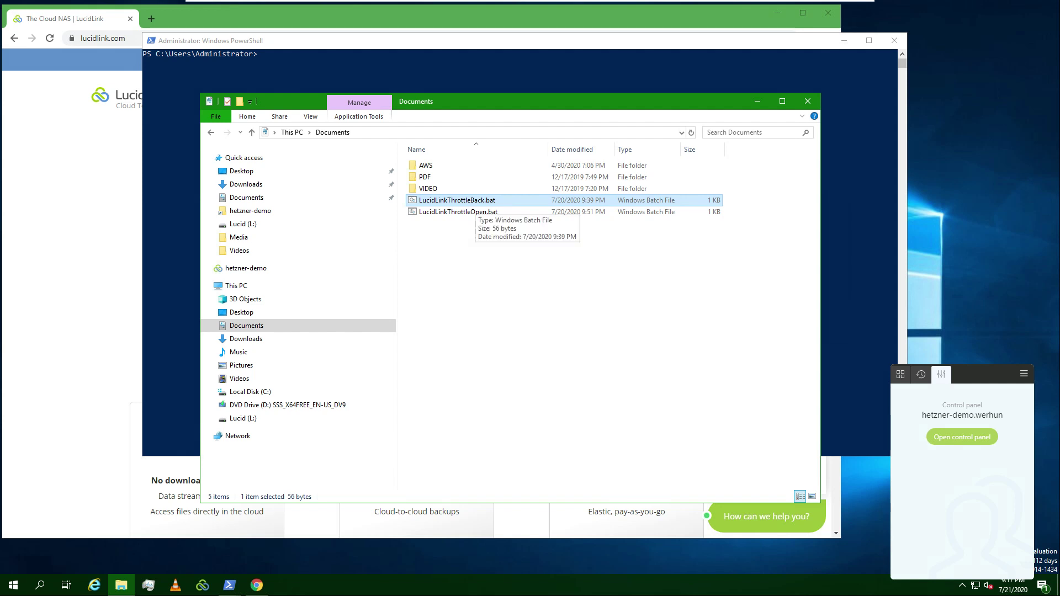
{"action": "right_click", "coordinate": [484, 202]}
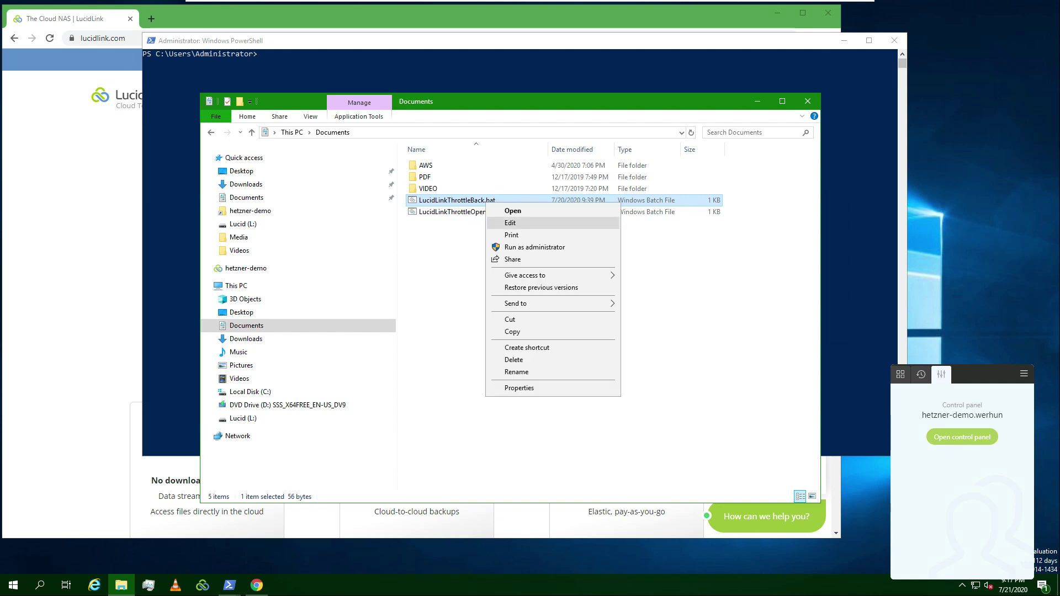
{"action": "left_click", "coordinate": [510, 222]}
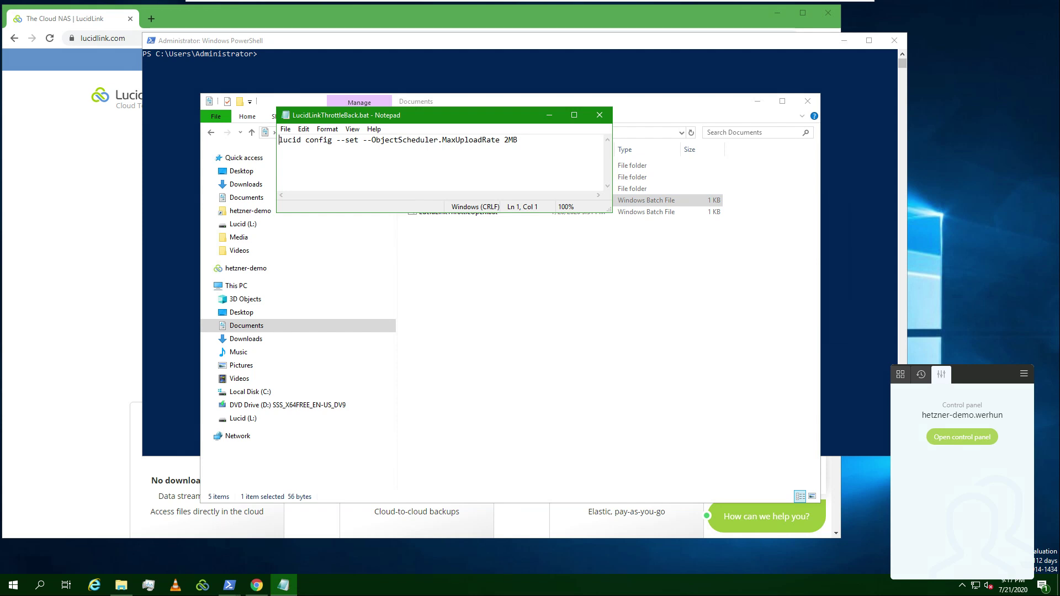
{"action": "left_click_drag", "start_coordinate": [279, 140], "coordinate": [517, 139]}
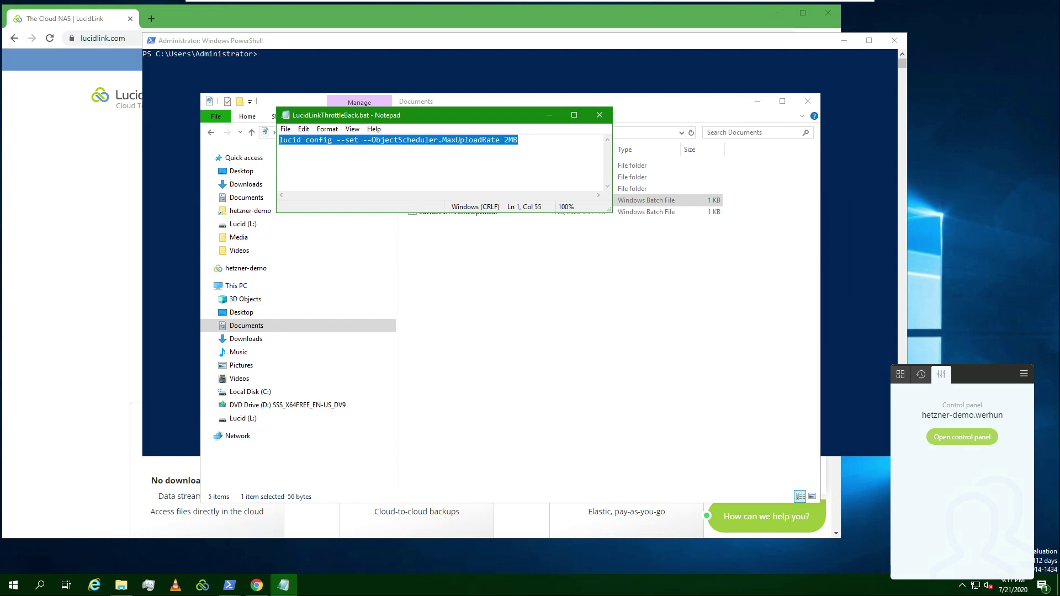
{"action": "left_click", "coordinate": [518, 140]}
{"action": "left_click_drag", "start_coordinate": [503, 140], "coordinate": [518, 140]}
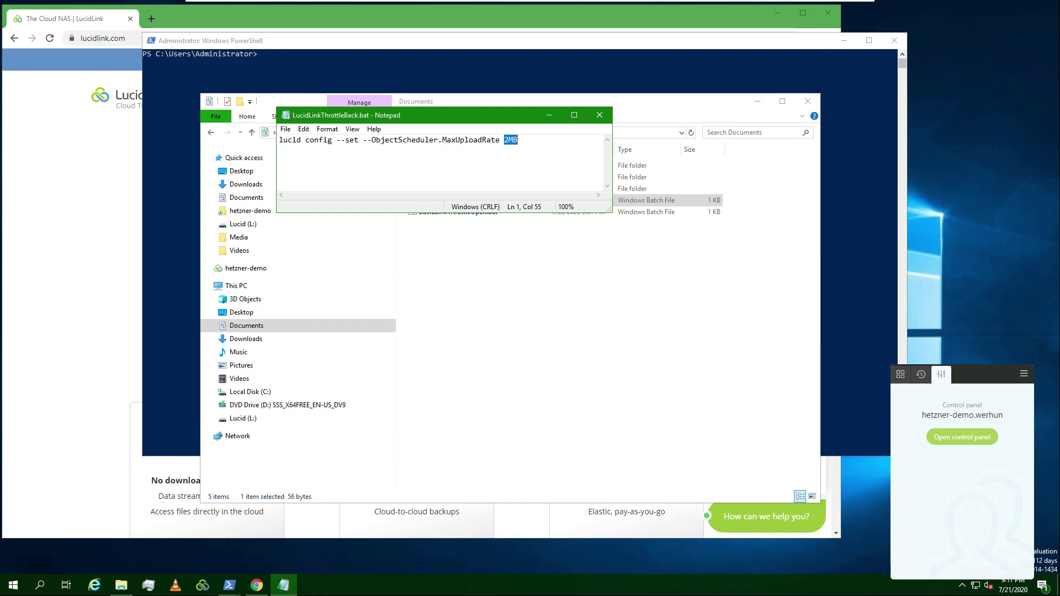
{"action": "left_click", "coordinate": [518, 140]}
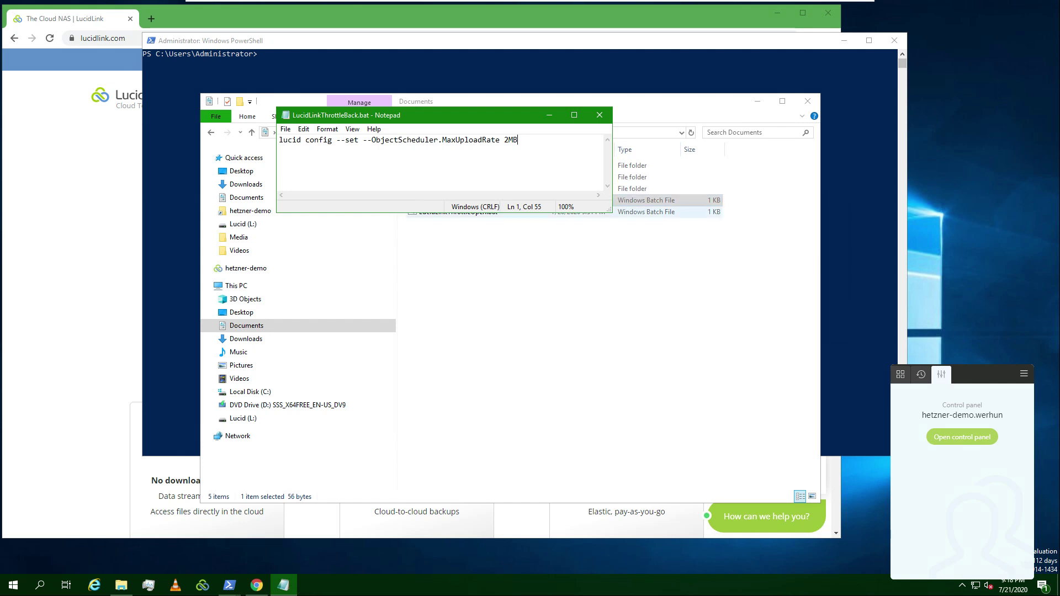
Open LucidLinkThrottleOpen.bat for editing alongside the first script and examine its full MaxUploadRate command.
{"action": "left_click_drag", "start_coordinate": [504, 121], "coordinate": [482, 90]}
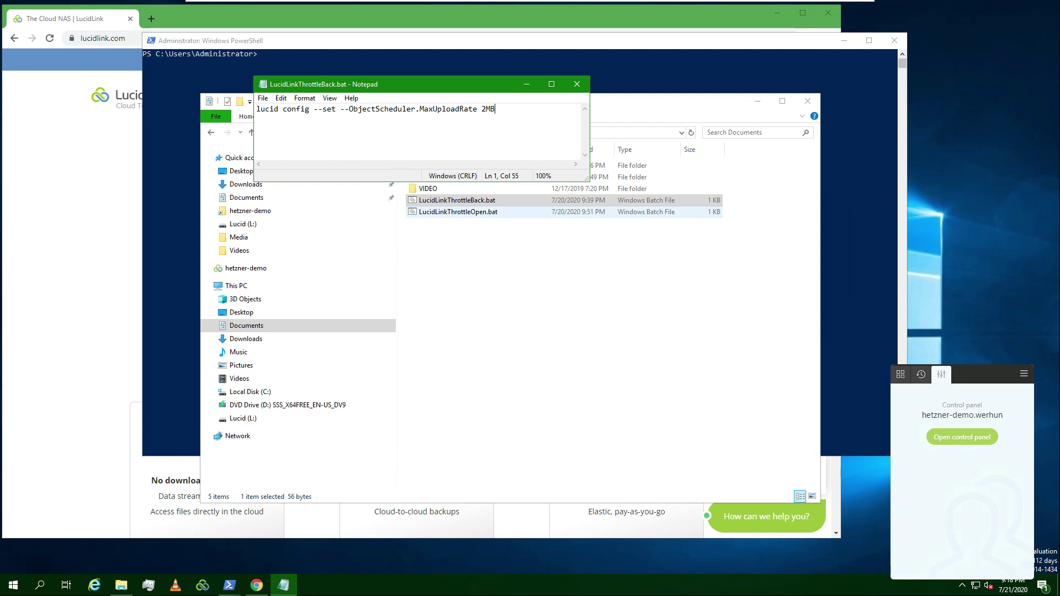
{"action": "left_click", "coordinate": [457, 211]}
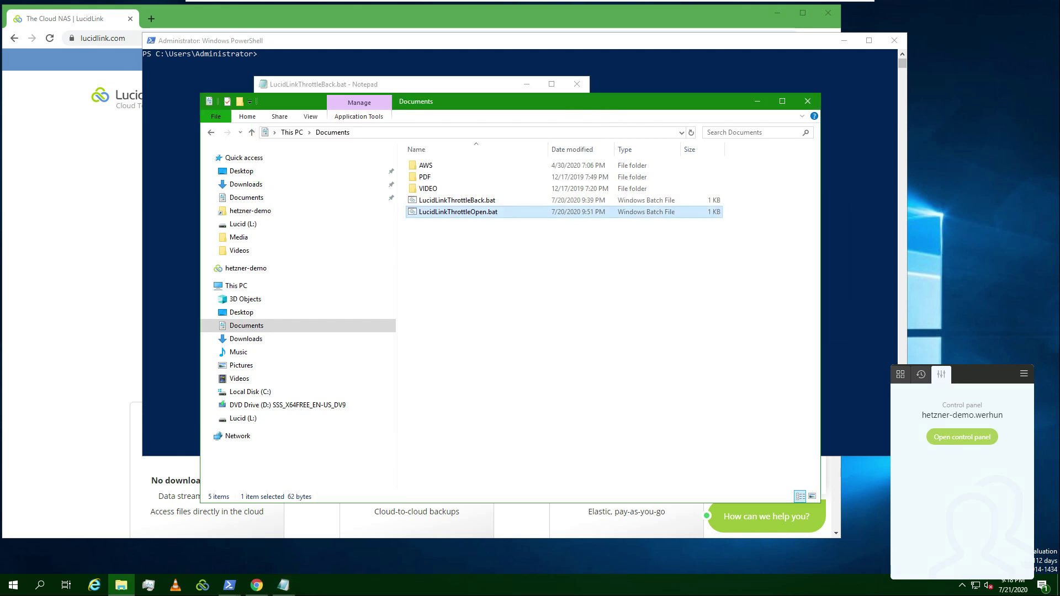
{"action": "right_click", "coordinate": [459, 212]}
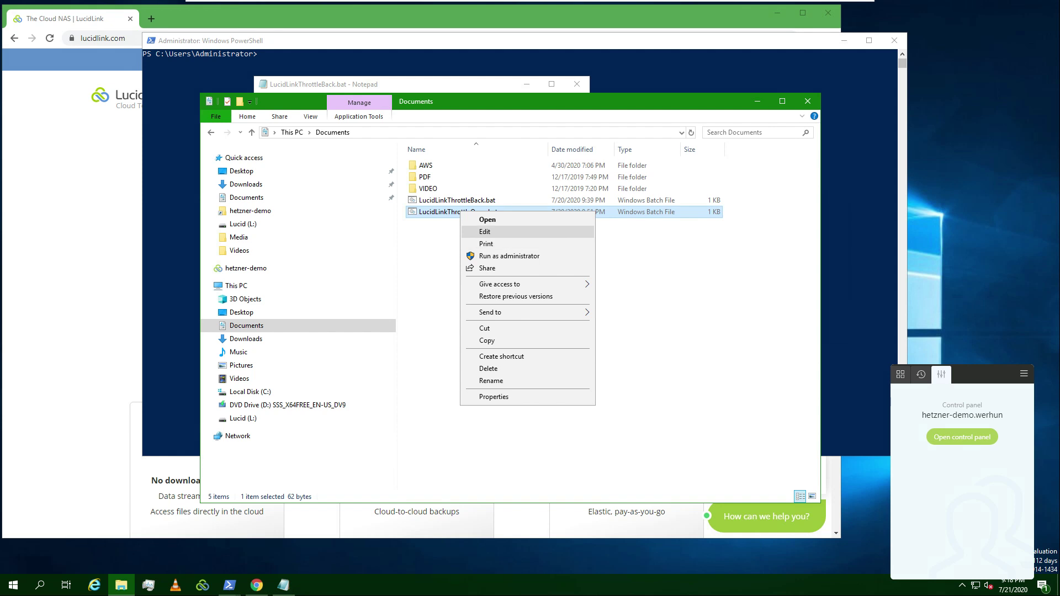
{"action": "left_click", "coordinate": [485, 231]}
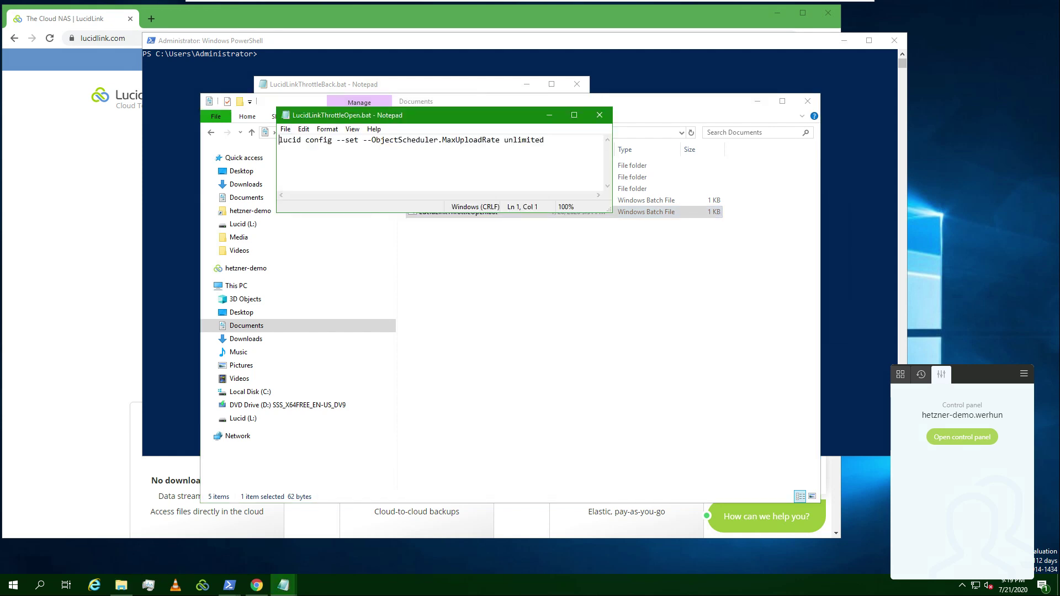
{"action": "key", "text": "shift+Right"}
{"action": "key", "text": "shift+Right"}
{"action": "key", "text": "shift+Right"}
{"action": "key", "text": "shift+Right"}
{"action": "key", "text": "shift+Right"}
{"action": "key", "text": "shift+Right"}
{"action": "key", "text": "shift+Right"}
{"action": "key", "text": "shift+Right"}
{"action": "key", "text": "shift+Right"}
{"action": "key", "text": "shift+Right"}
{"action": "key", "text": "shift+Right"}
{"action": "key", "text": "shift+Right"}
{"action": "key", "text": "shift+Right"}
{"action": "key", "text": "shift+Right"}
{"action": "key", "text": "shift+Right"}
{"action": "key", "text": "shift+Right"}
{"action": "key", "text": "shift+Right"}
{"action": "key", "text": "shift+Right"}
{"action": "key", "text": "shift+Right"}
{"action": "key", "text": "shift+Right"}
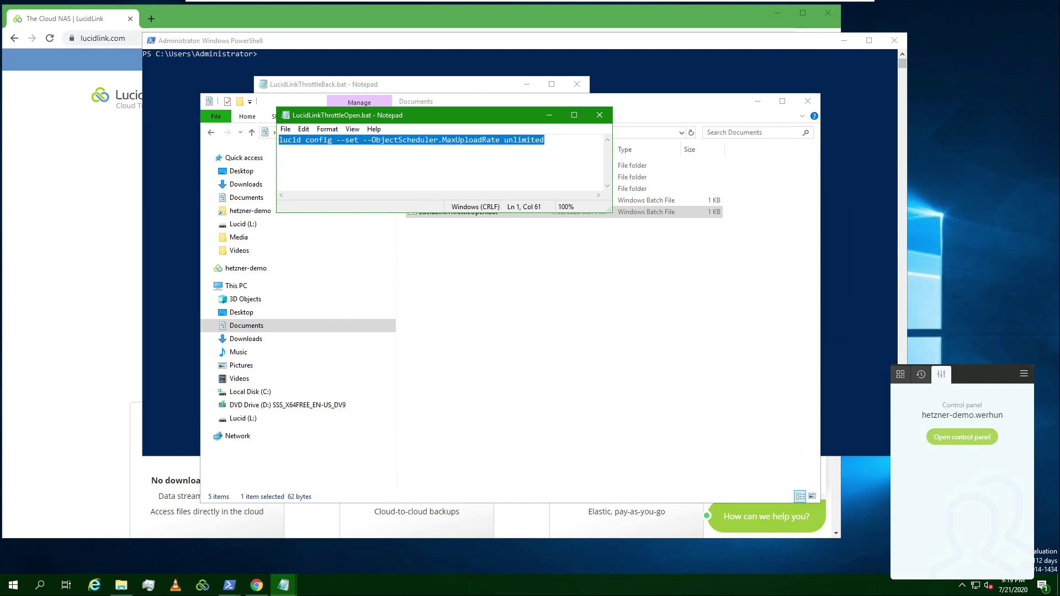
{"action": "key", "text": "Down"}
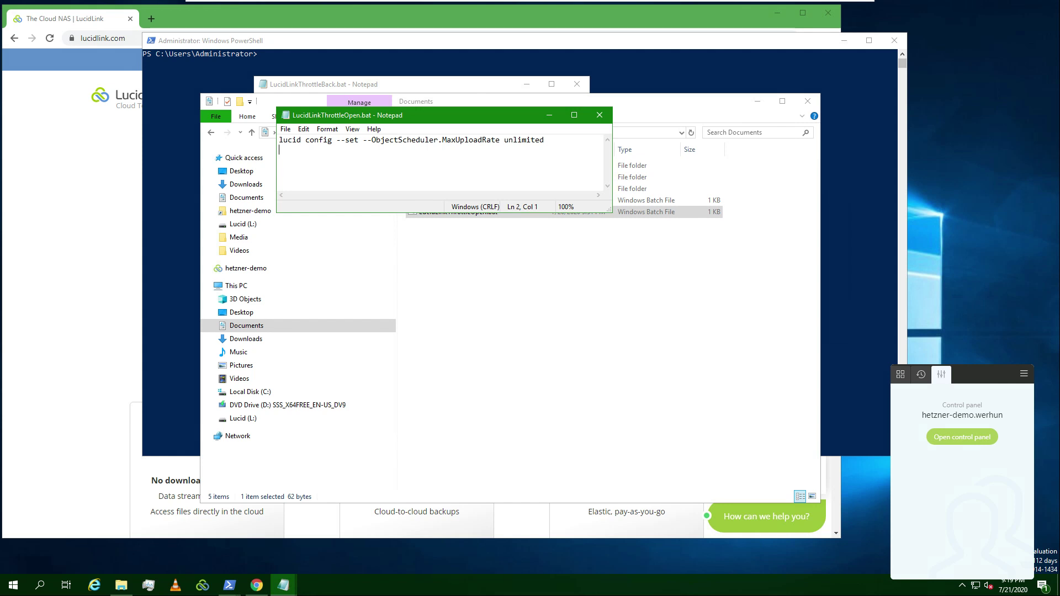
Return to the LucidLinkThrottleBack.bat script, highlight its 2MB value, and place its window so both scripts' commands are visible.
{"action": "key", "text": "alt+Tab"}
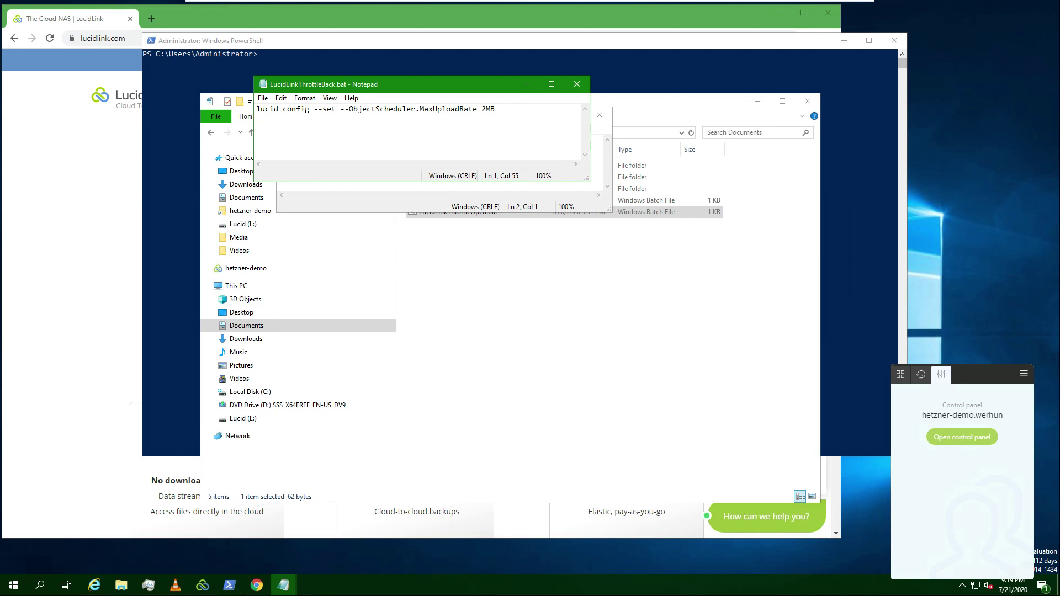
{"action": "key", "text": "shift+Right"}
{"action": "key", "text": "shift+Right"}
{"action": "key", "text": "shift+Right"}
{"action": "left_click_drag", "start_coordinate": [477, 80], "coordinate": [528, 36]}
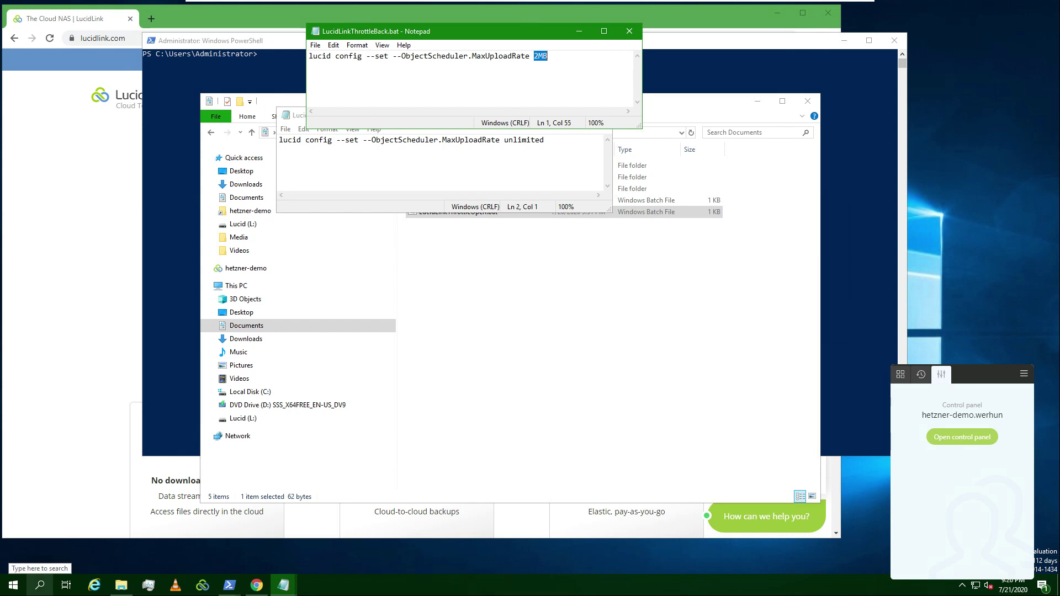
Search Windows for the scheduler and open Task Scheduler.
{"action": "left_click", "coordinate": [39, 585]}
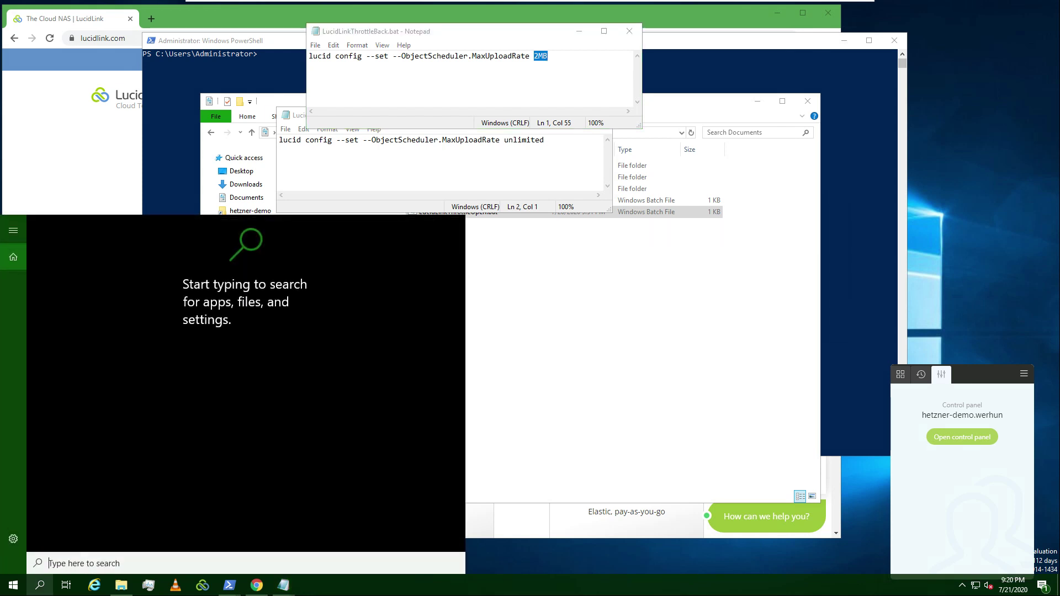
{"action": "type", "text": "schel"}
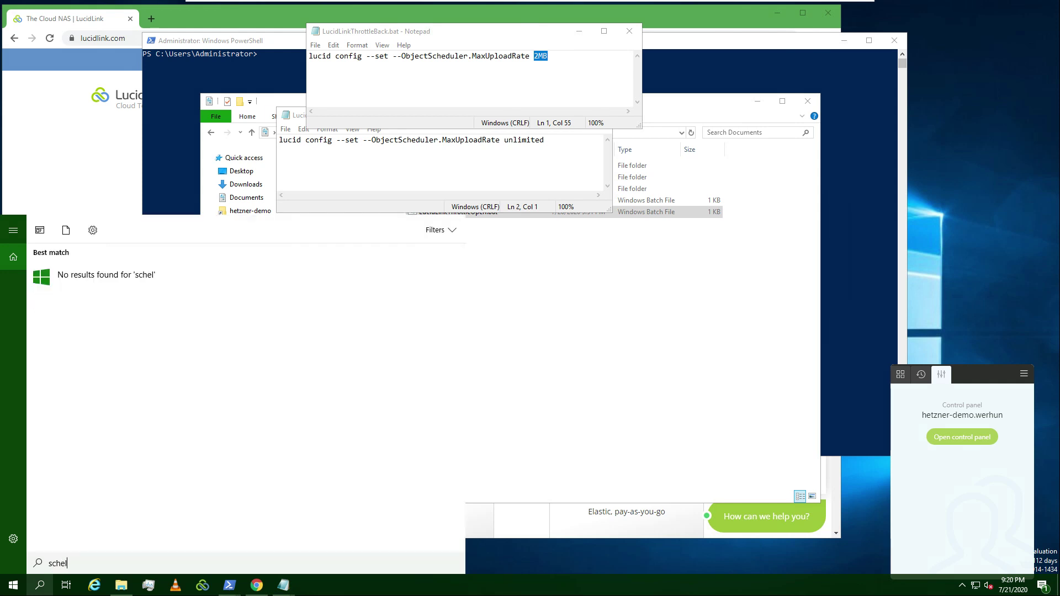
{"action": "key", "text": "BackSpace"}
{"action": "type", "text": "dul"}
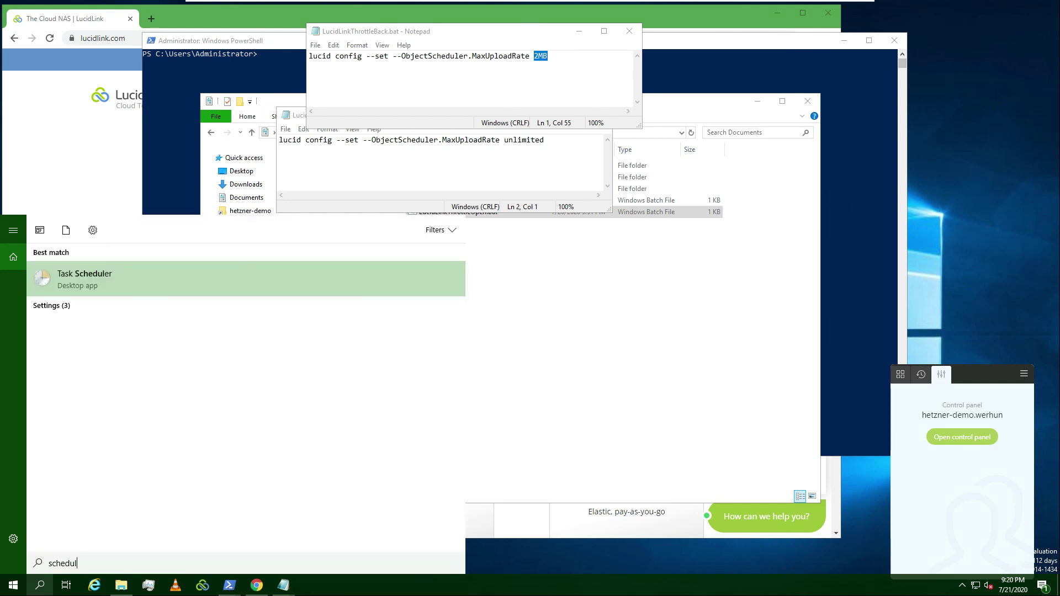
{"action": "key", "text": "Return"}
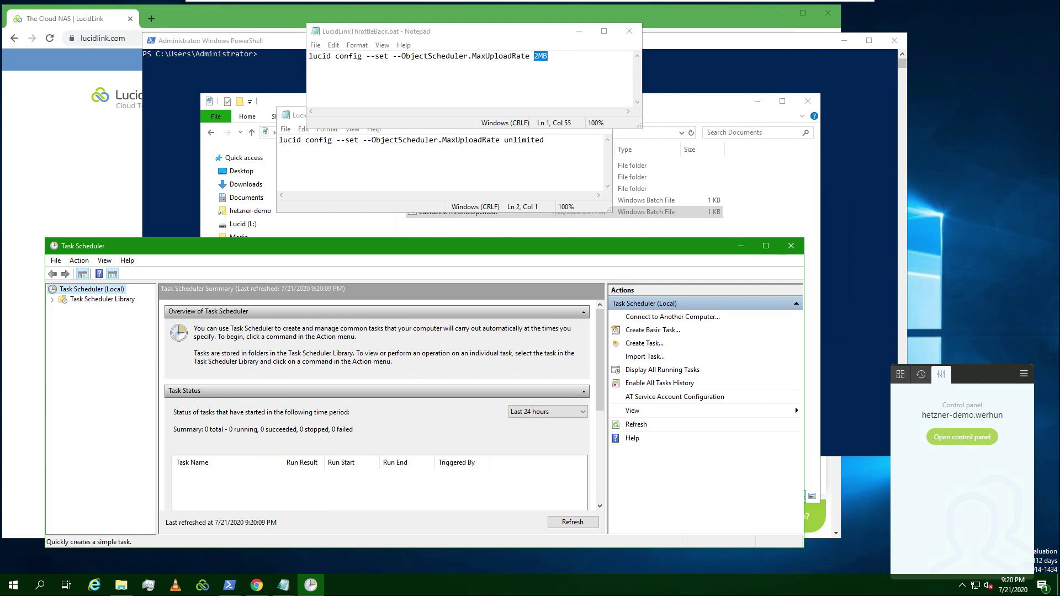
Start a new basic task named LucidLinkThrottleBack.
{"action": "left_click", "coordinate": [653, 330]}
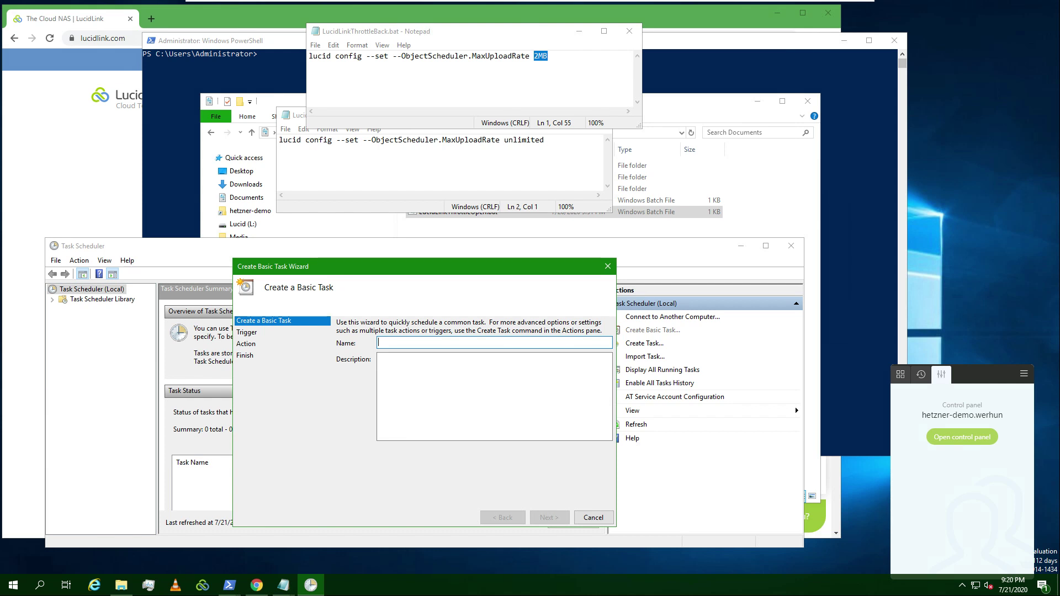
{"action": "type", "text": "LucidLink"}
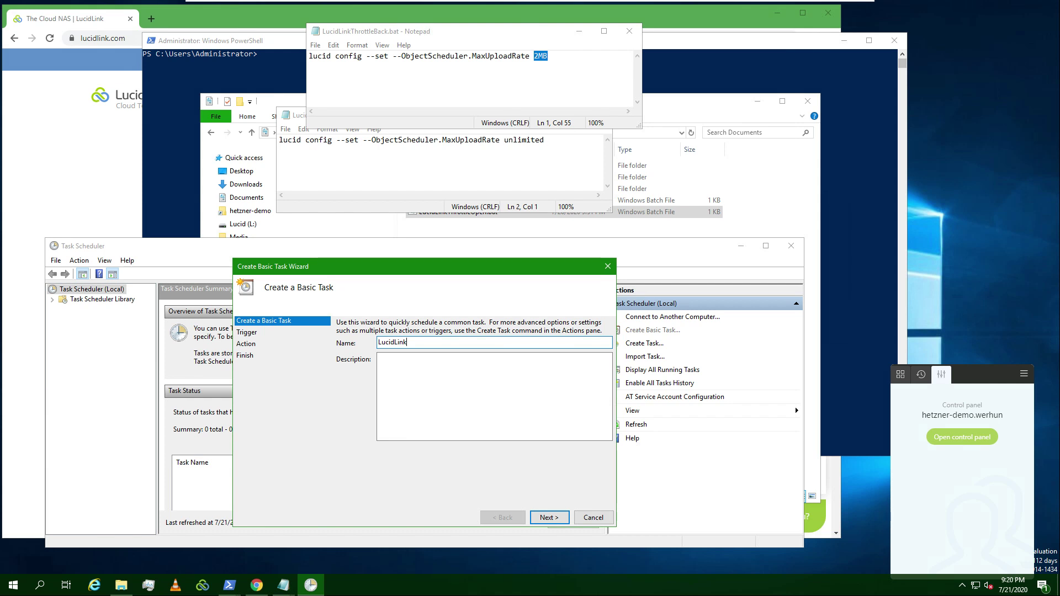
{"action": "type", "text": "ThrottleBack"}
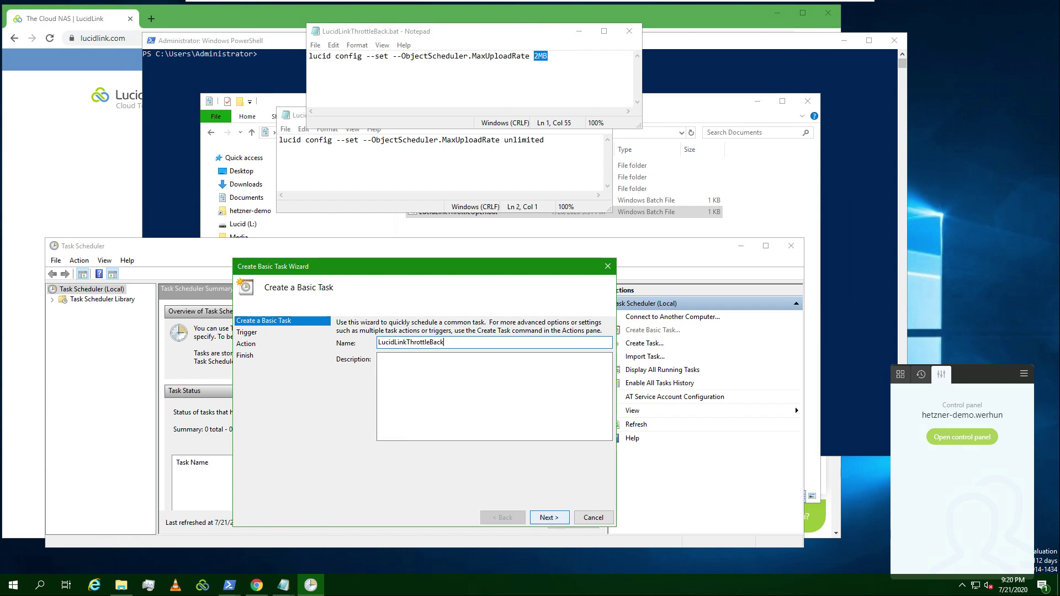
{"action": "key", "text": "Return"}
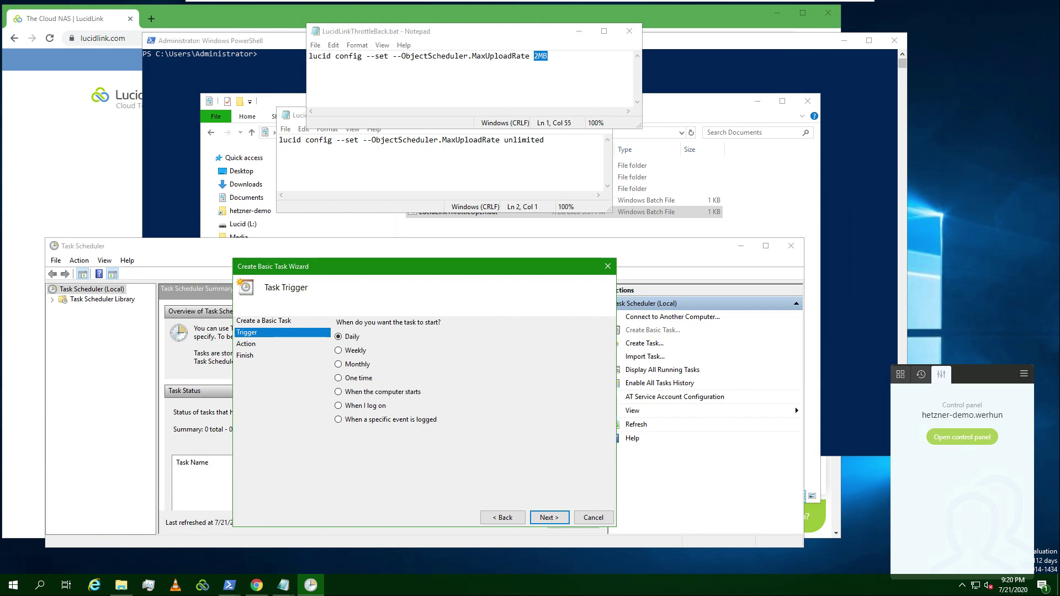
Give the task a daily trigger with a start time of 9:00:00 AM.
{"action": "key", "text": "Return"}
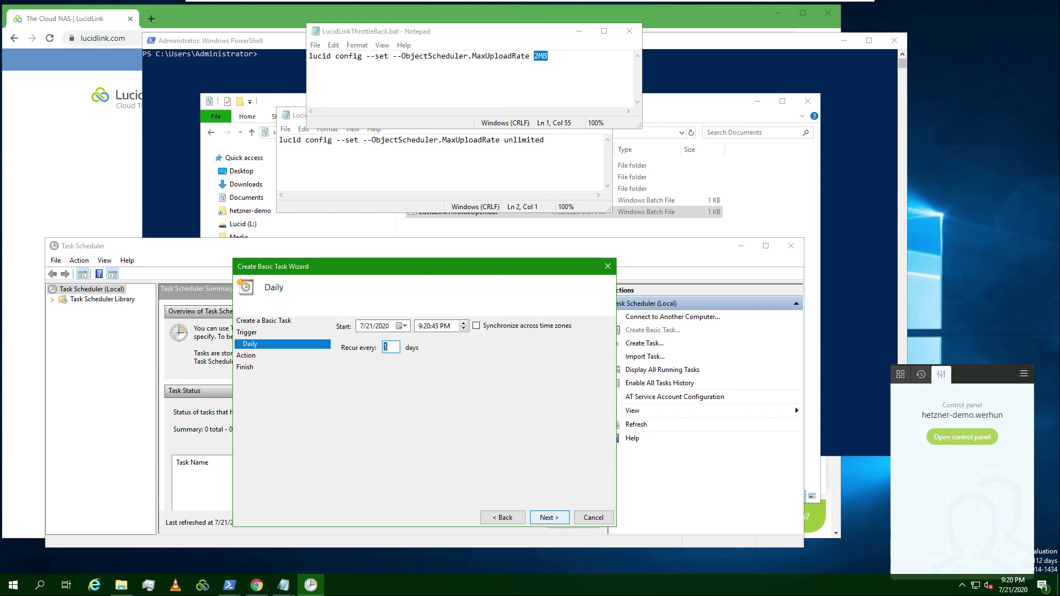
{"action": "left_click", "coordinate": [427, 326]}
{"action": "type", "text": "00"}
{"action": "key", "text": "Right"}
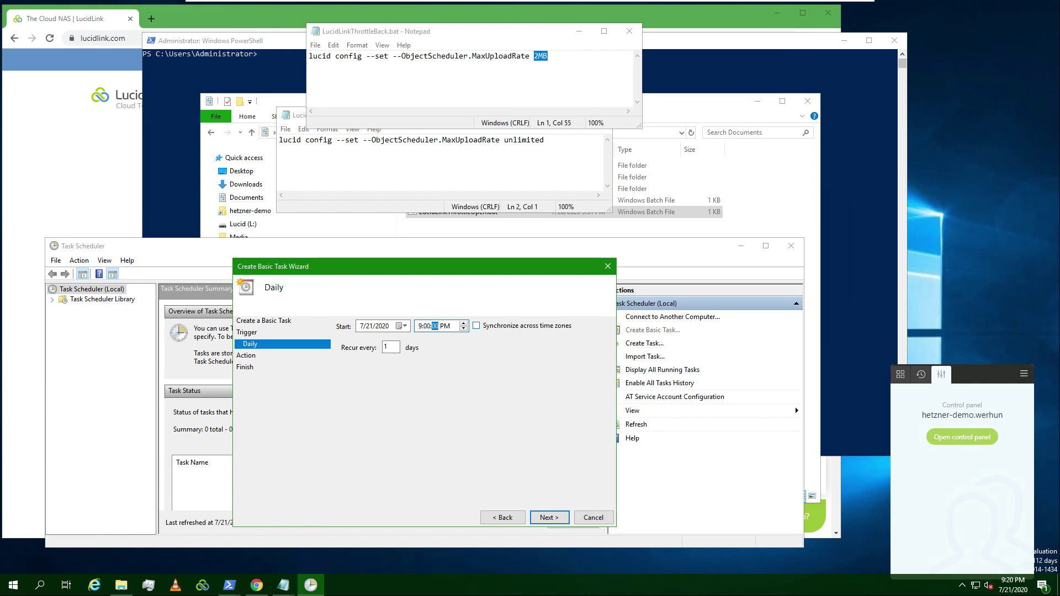
{"action": "key", "text": "Right"}
{"action": "key", "text": "Down"}
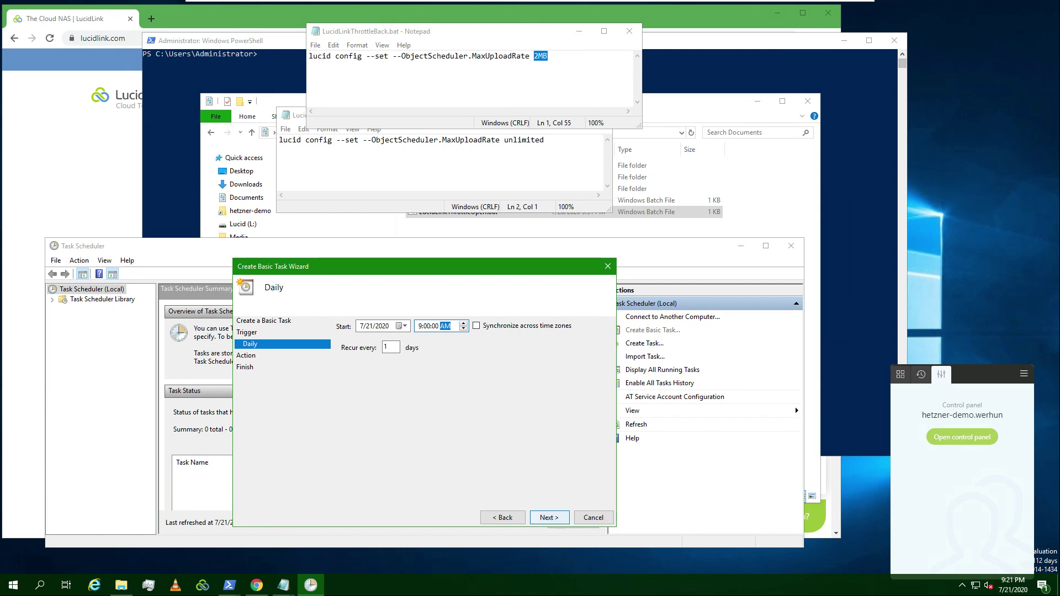
{"action": "key", "text": "Return"}
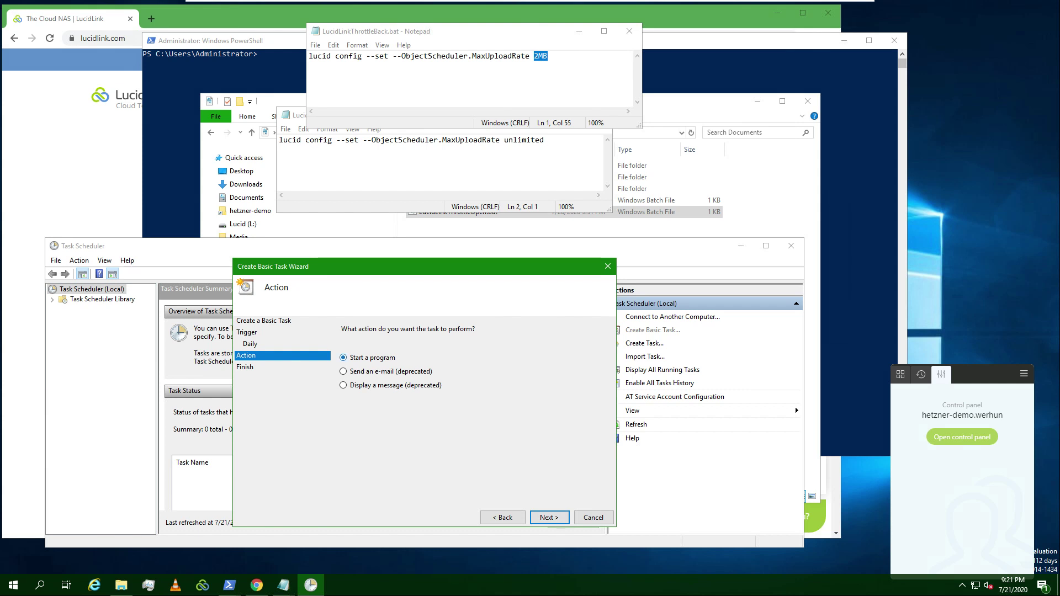
Make the task start a program, using LucidLinkThrottleBack.bat from Documents as the script, and continue to the summary.
{"action": "key", "text": "Return"}
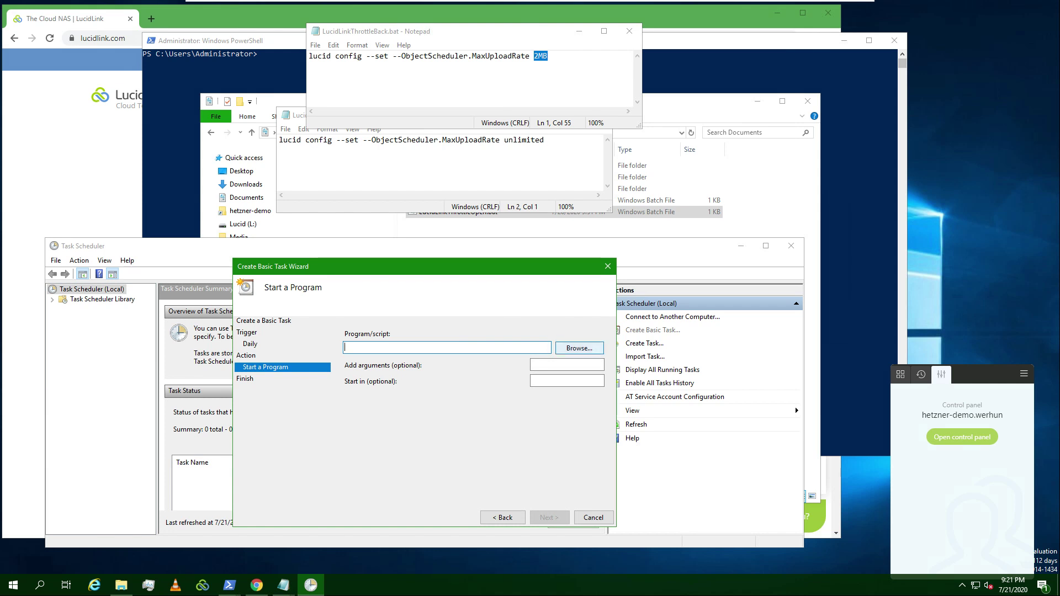
{"action": "key", "text": "Return"}
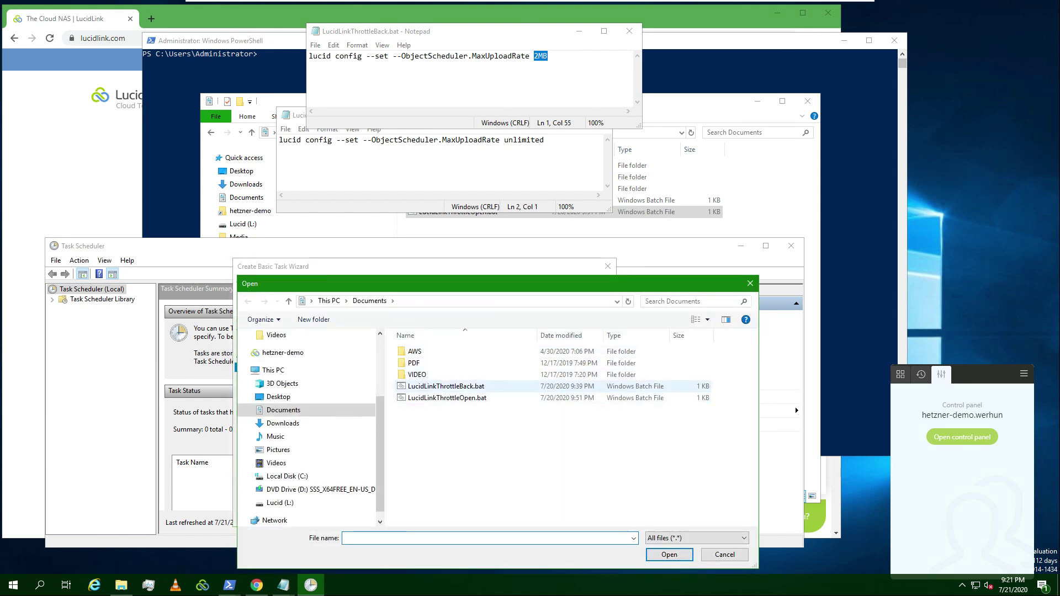
{"action": "left_click", "coordinate": [448, 387]}
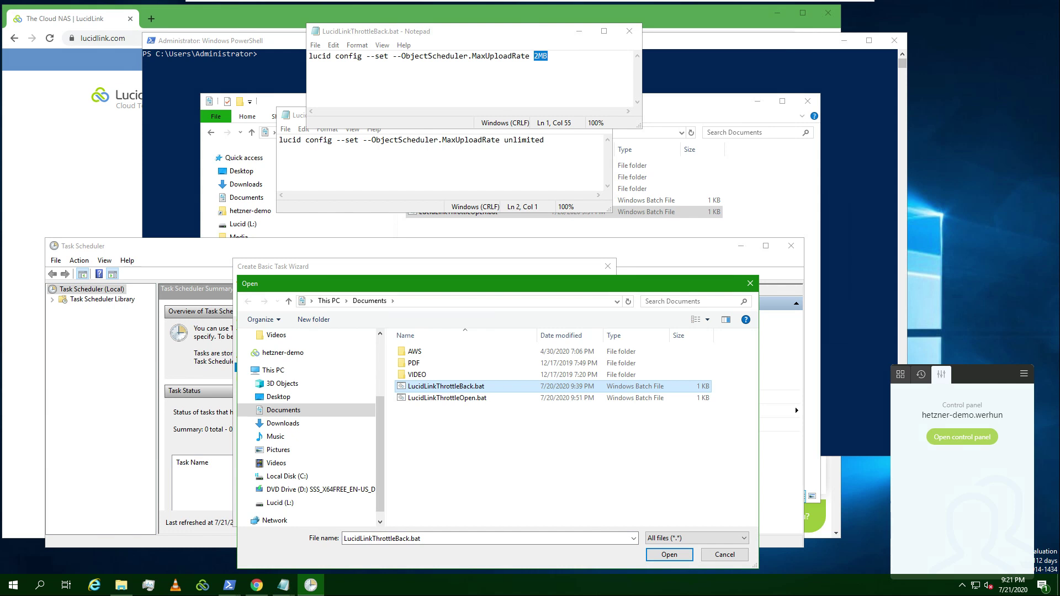
{"action": "key", "text": "Return"}
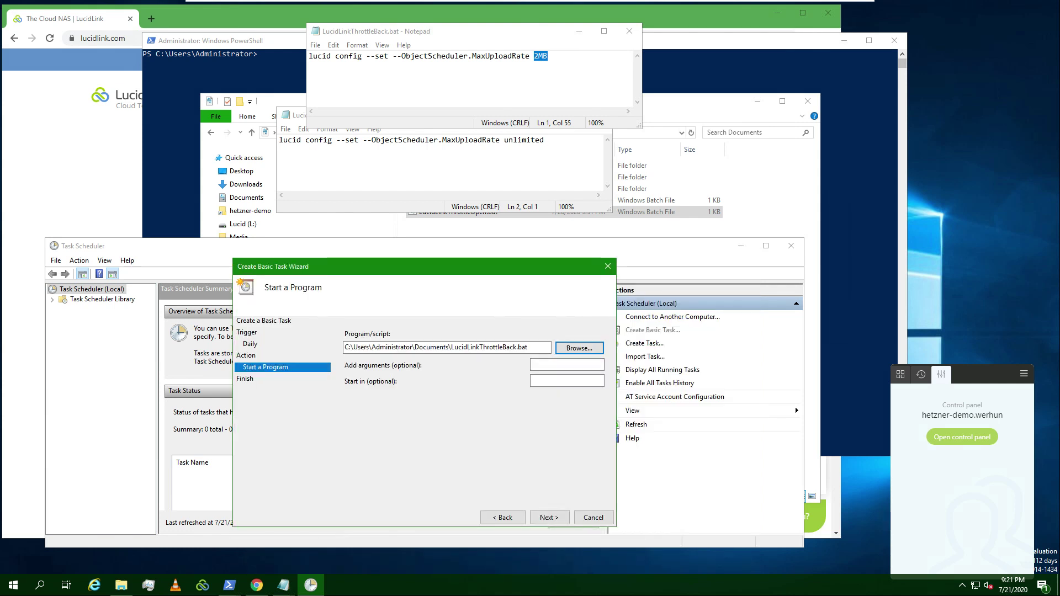
{"action": "key", "text": "Tab"}
{"action": "key", "text": "Return"}
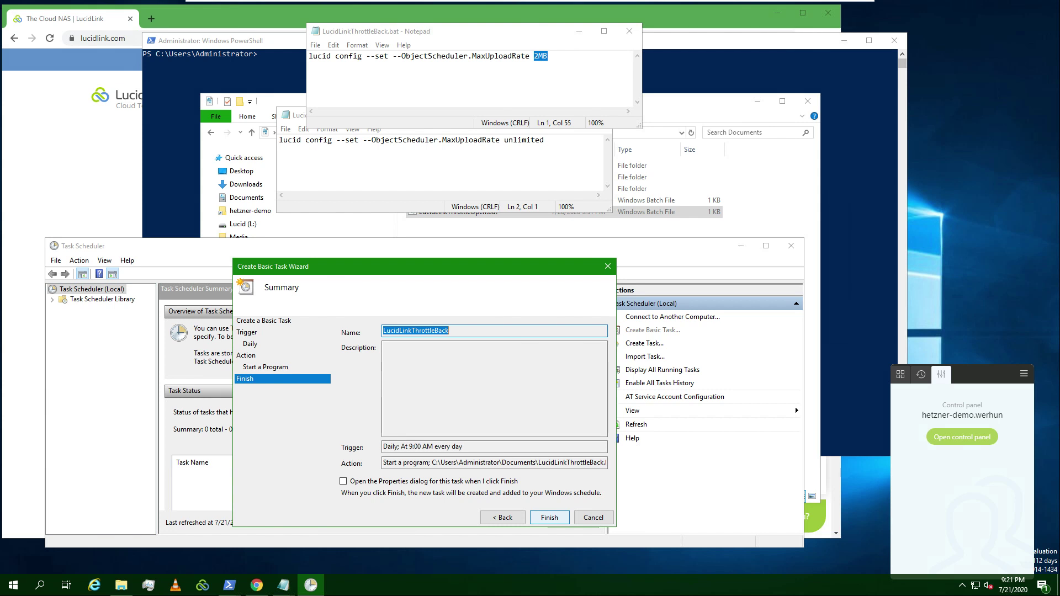
Finish creating the LucidLinkThrottleBack task and start another basic task named LucidLinkThrottleOpen.
{"action": "key", "text": "Return"}
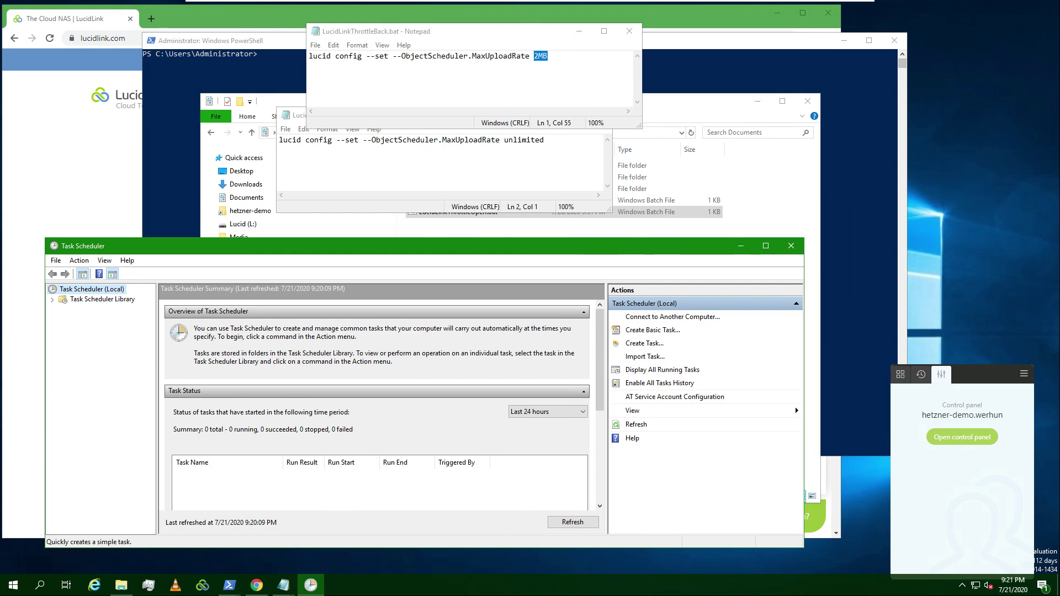
{"action": "key", "text": "Return"}
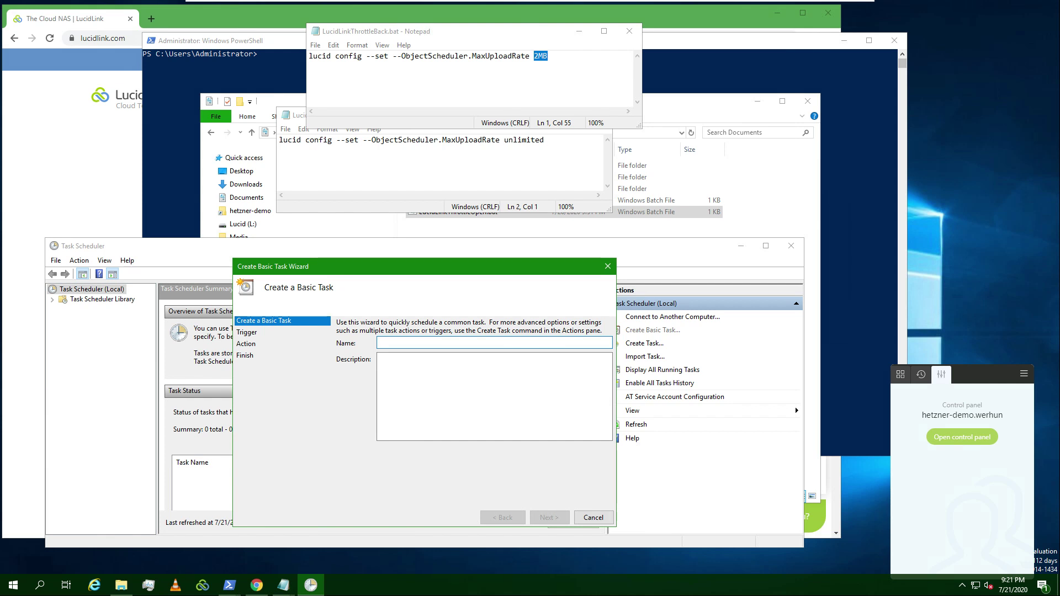
{"action": "type", "text": "LucidLink"}
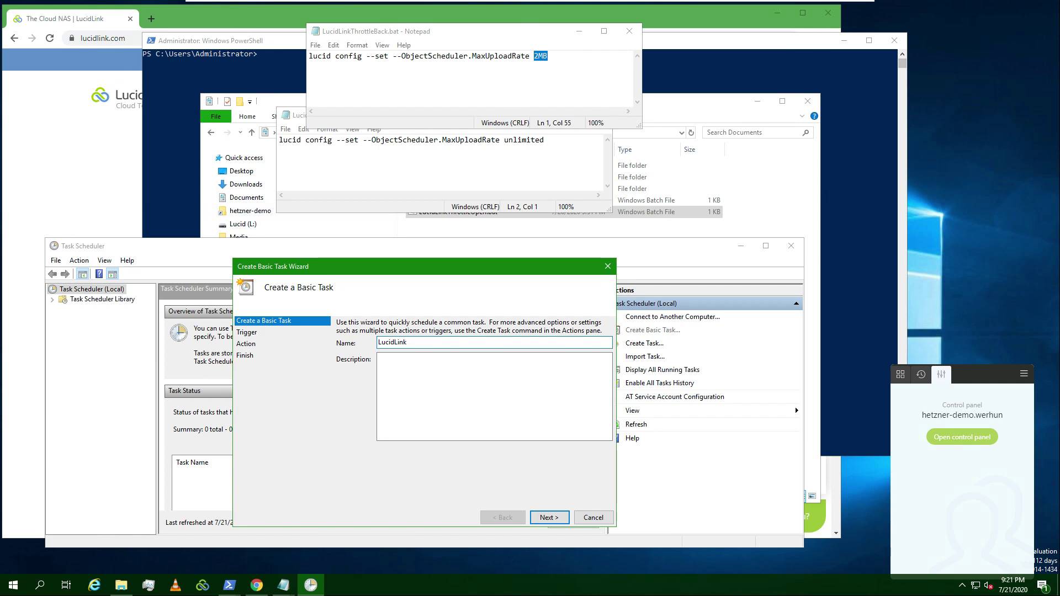
{"action": "key", "text": "alt+Tab"}
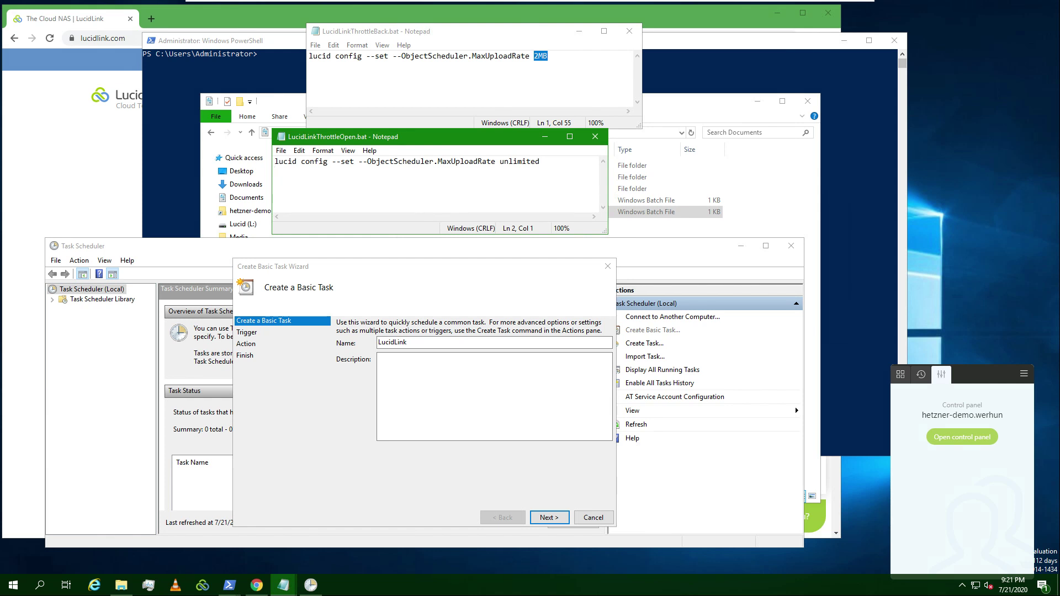
{"action": "key", "text": "alt+Tab"}
{"action": "type", "text": "ThrottleOpen"}
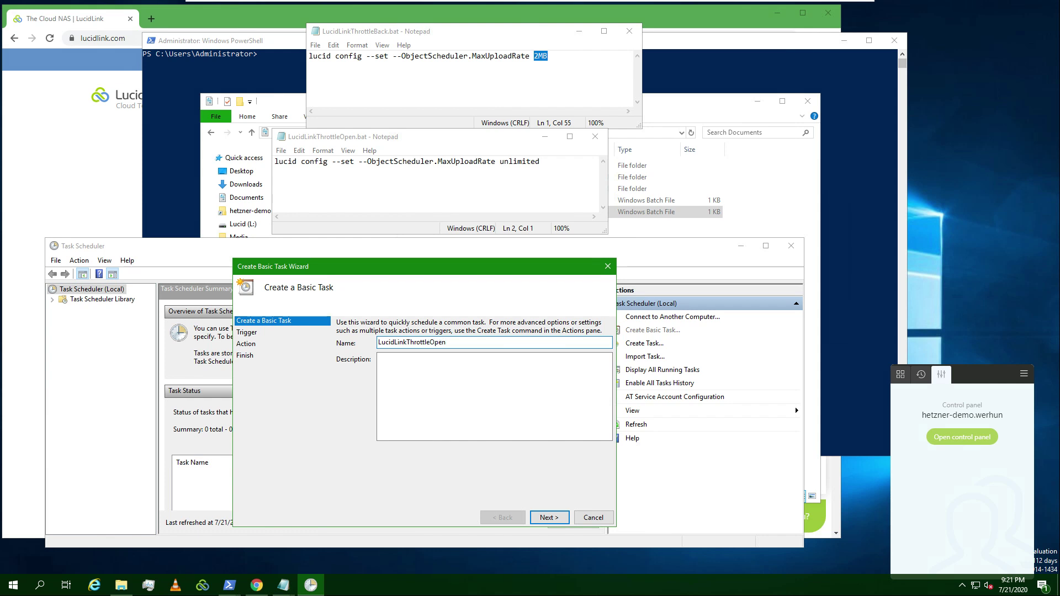
{"action": "key", "text": "Return"}
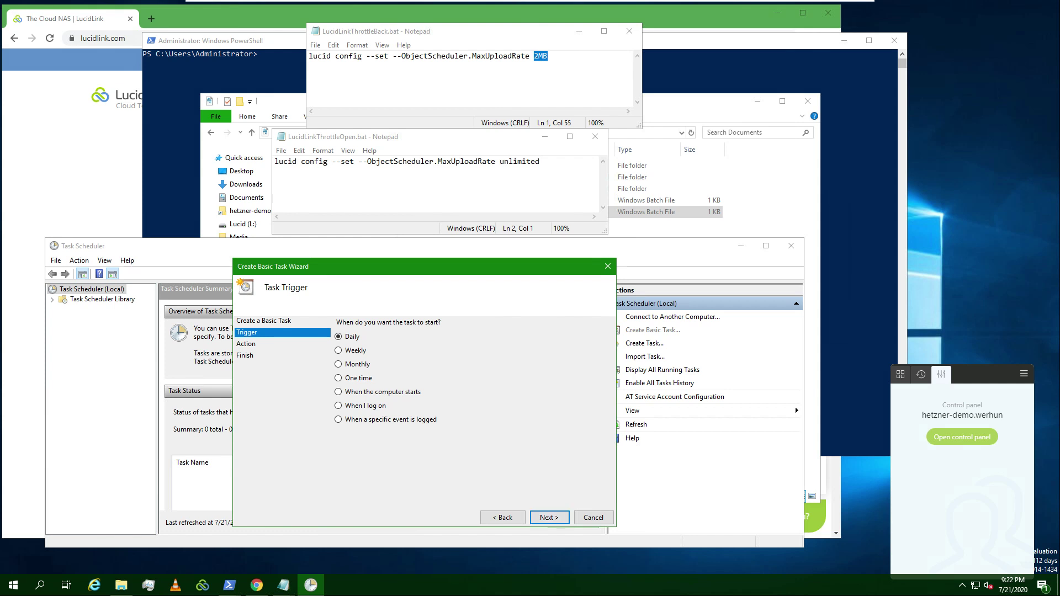
Give the LucidLinkThrottleOpen task a daily trigger with a start time of 5:00 PM.
{"action": "key", "text": "Return"}
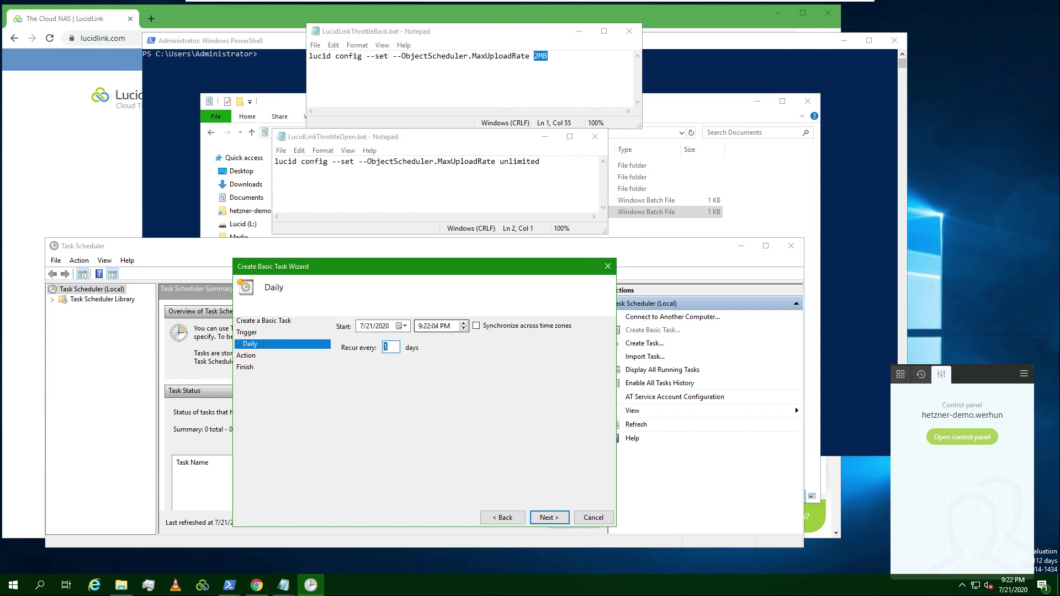
{"action": "key", "text": "shift+Tab"}
{"action": "key", "text": "Right"}
{"action": "key", "text": "Right"}
{"action": "key", "text": "Return"}
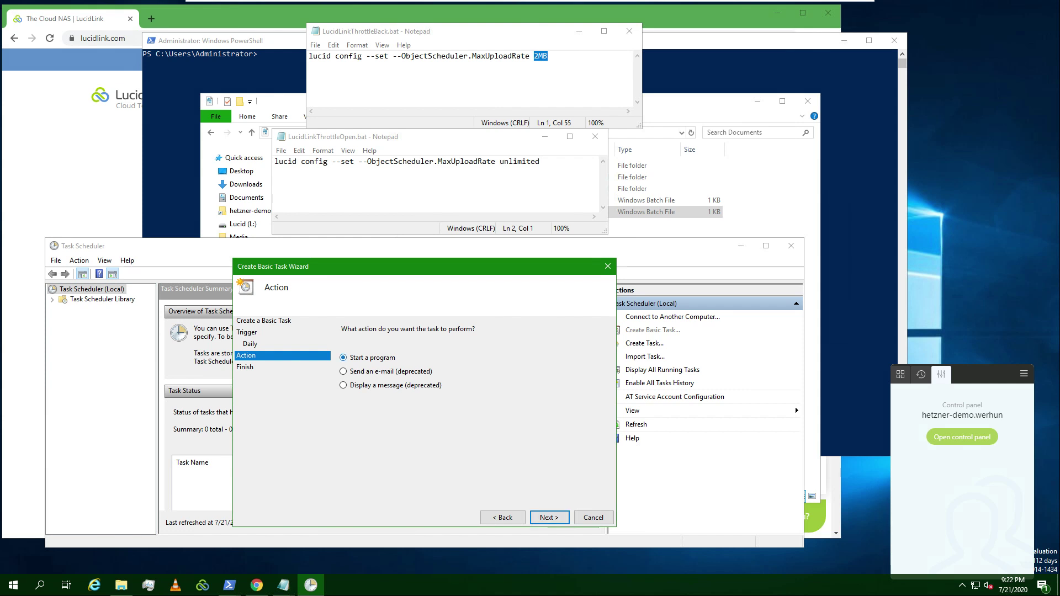
Make the task start a program, using LucidLinkThrottleOpen.bat from Documents as the script, and finish creating it.
{"action": "key", "text": "Return"}
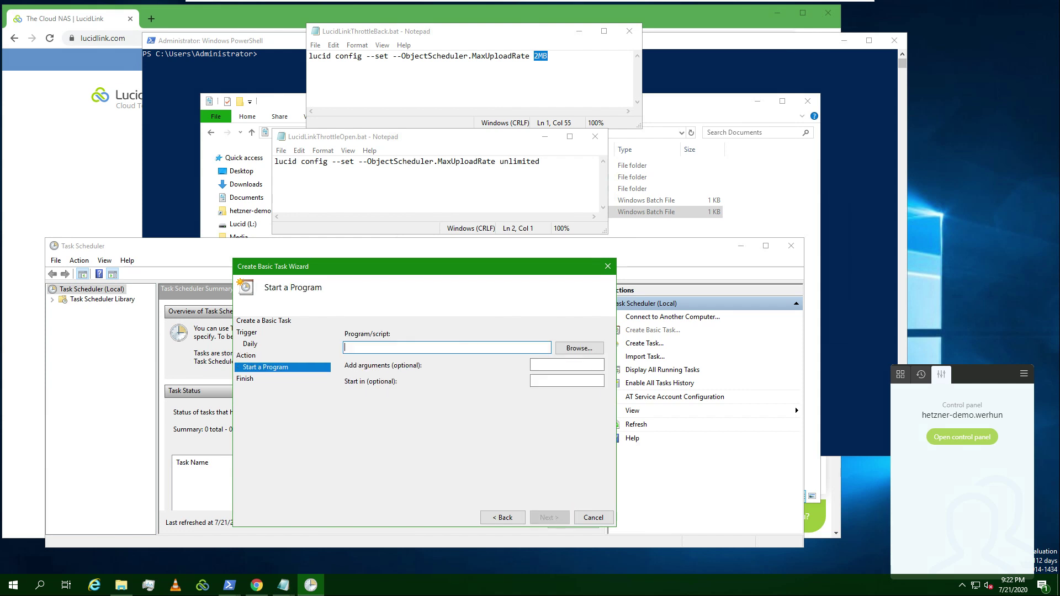
{"action": "key", "text": "Tab"}
{"action": "key", "text": "Return"}
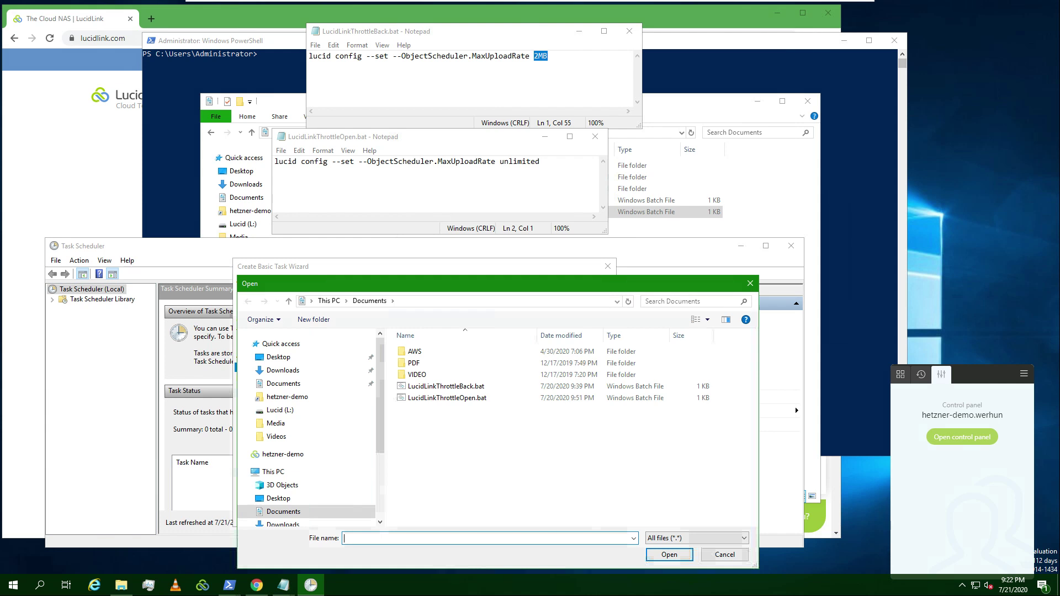
{"action": "left_click", "coordinate": [447, 397]}
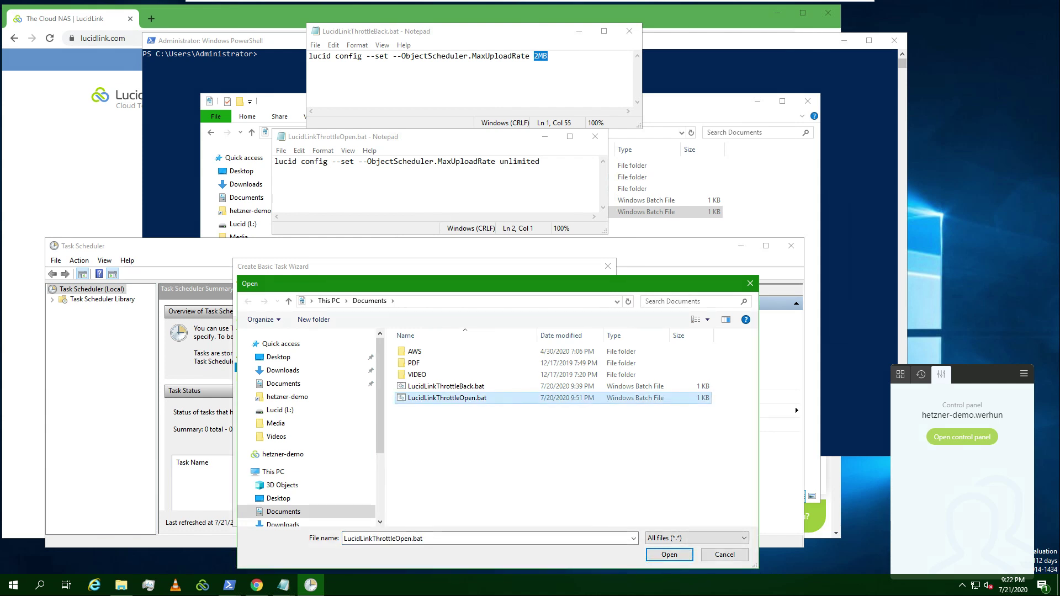
{"action": "key", "text": "Return"}
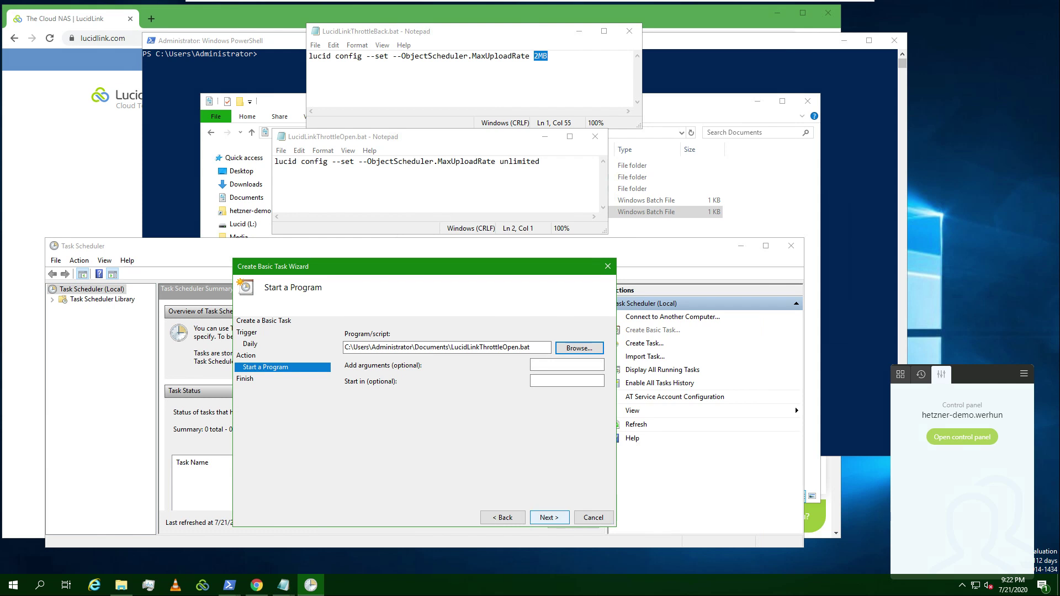
{"action": "key", "text": "Return"}
{"action": "key", "text": "Return"}
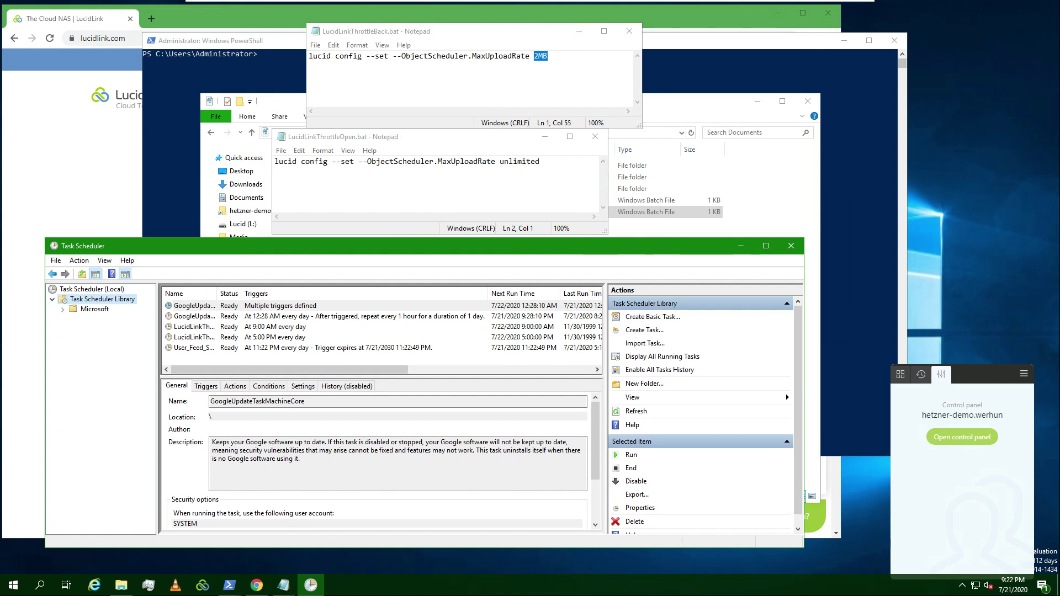
Review the general details of the LucidLinkThrottleBack and LucidLinkThrottleOpen tasks in the Task Scheduler Library.
{"action": "left_click", "coordinate": [194, 327]}
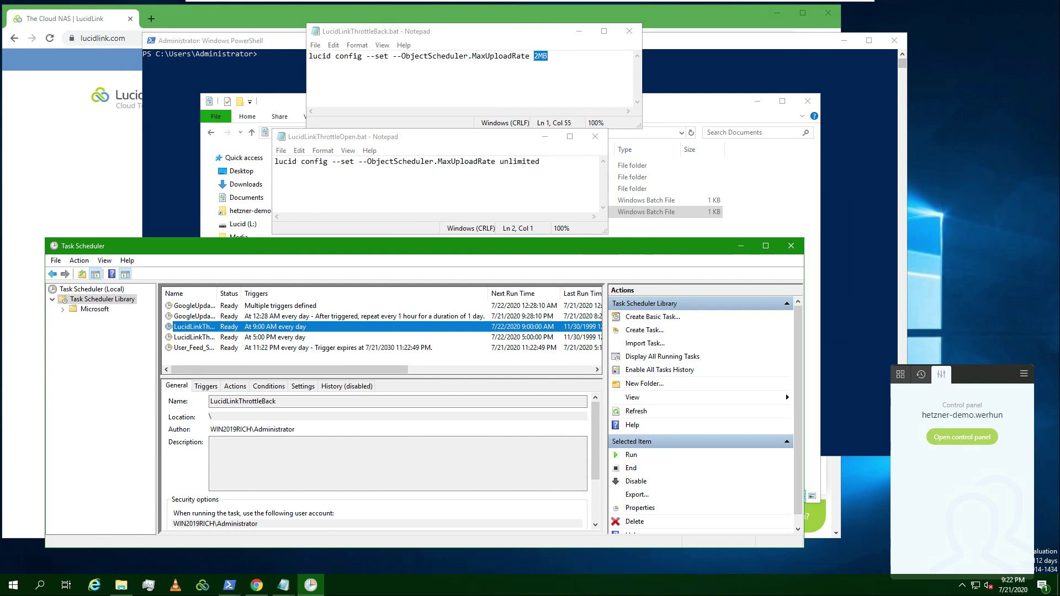
{"action": "left_click", "coordinate": [193, 337]}
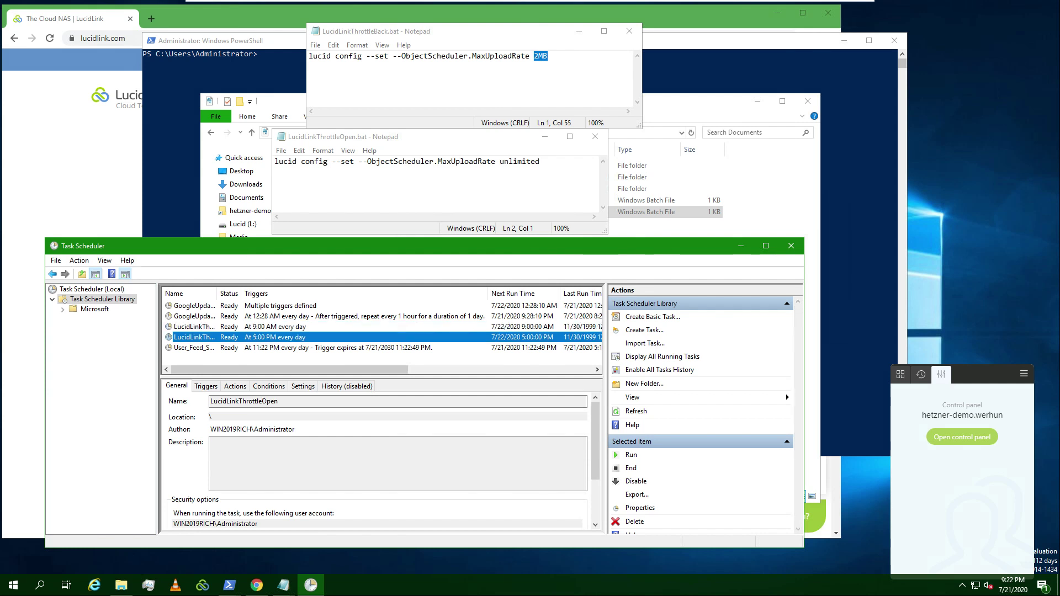